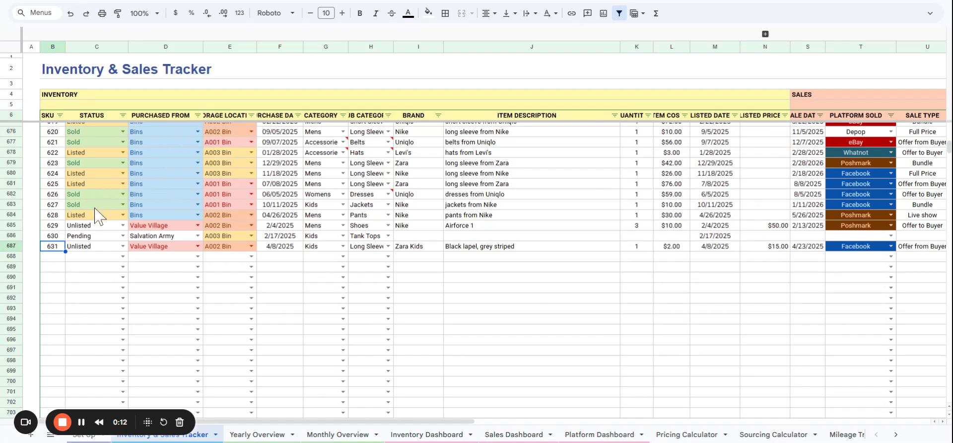
# Widen the Sub Category, Storage Location and Purchase Date columns so their headers fit.
pyautogui.click(57, 258)
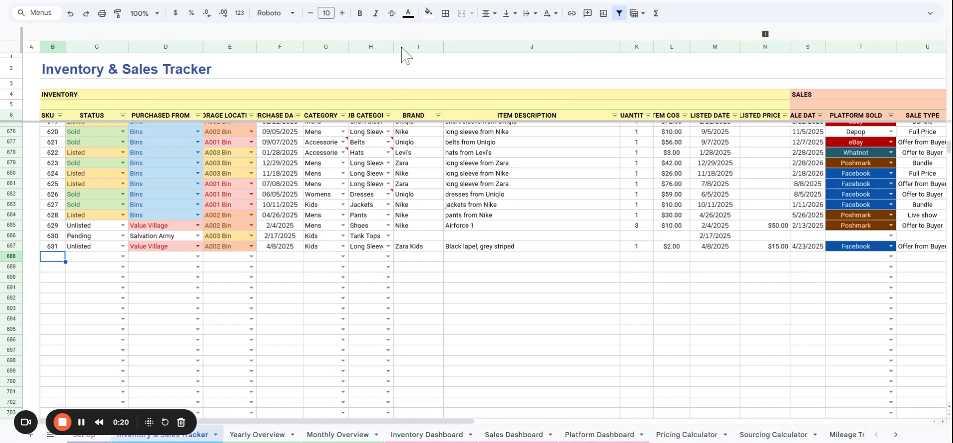
pyautogui.moveTo(394, 47); pyautogui.dragTo(422, 46)
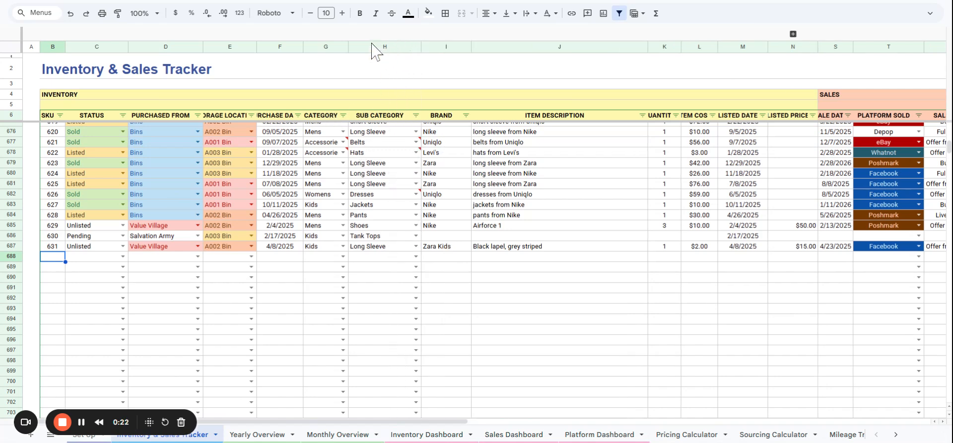
pyautogui.moveTo(256, 47); pyautogui.dragTo(282, 47)
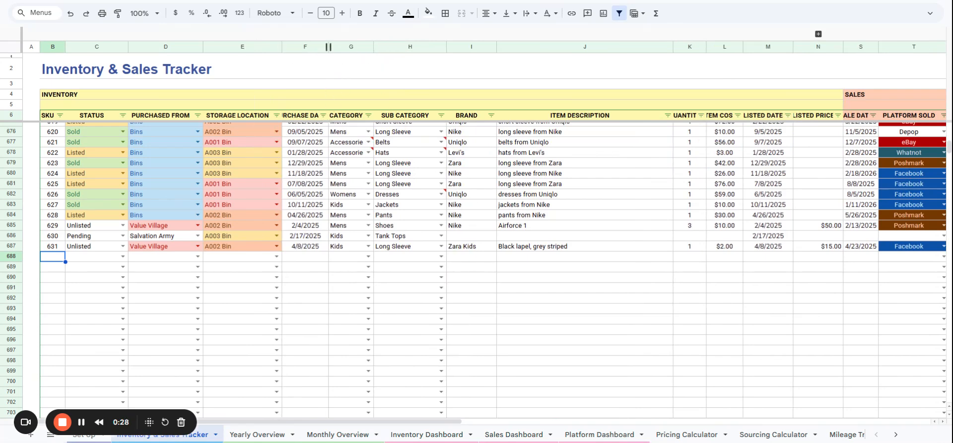
pyautogui.moveTo(328, 47); pyautogui.dragTo(347, 47)
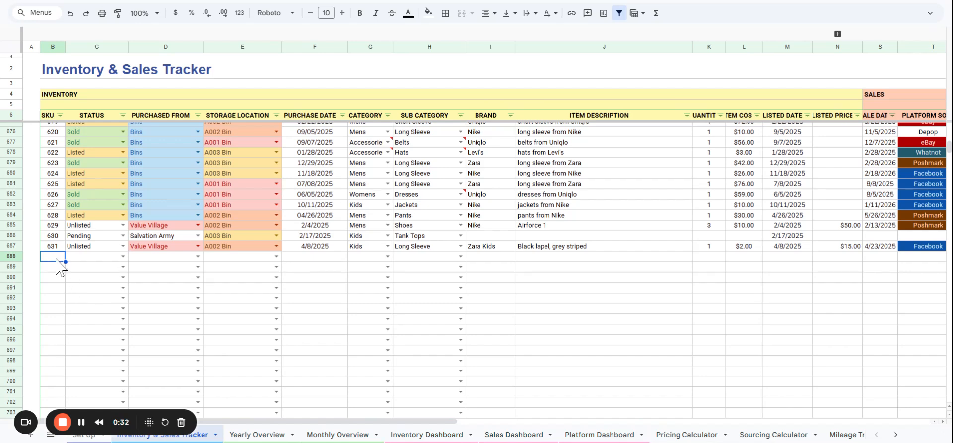
# Start a new inventory entry in row 688 with SKU 632 and status Unlisted.
pyautogui.write('632')
pyautogui.press('Return')
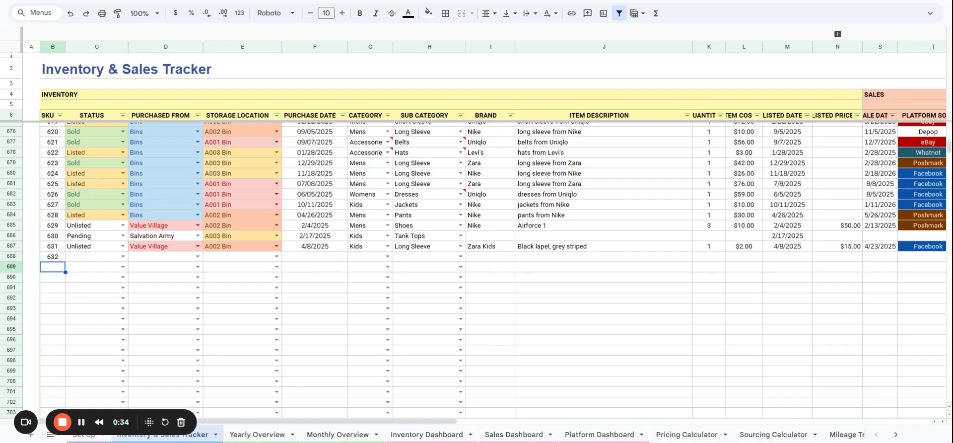
pyautogui.click(122, 256)
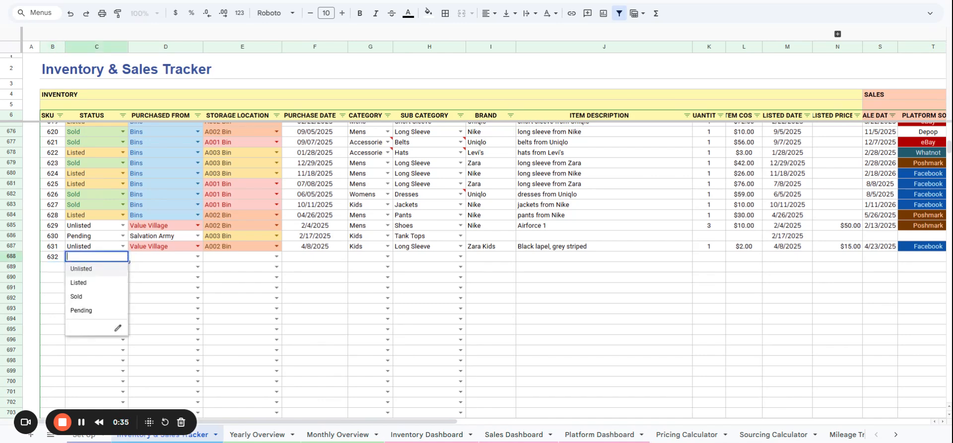
pyautogui.click(95, 268)
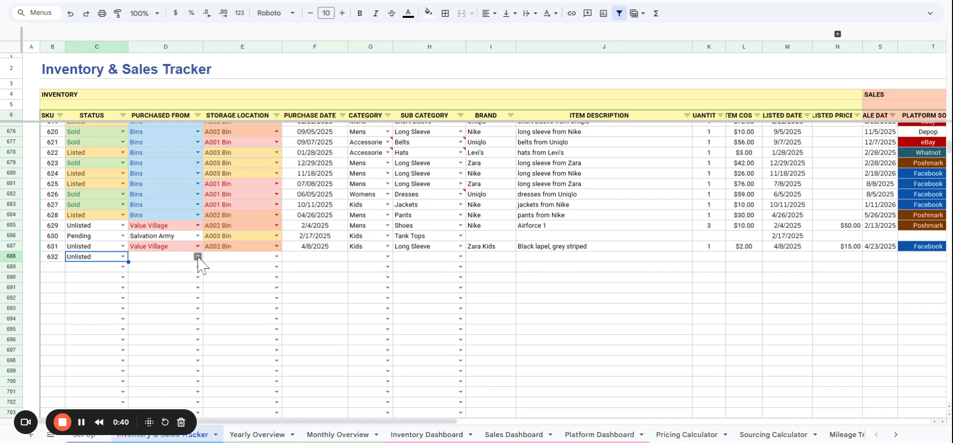
# For SKU 632, set Purchased From to Value Village and the storage location to A002 Bin.
pyautogui.click(197, 256)
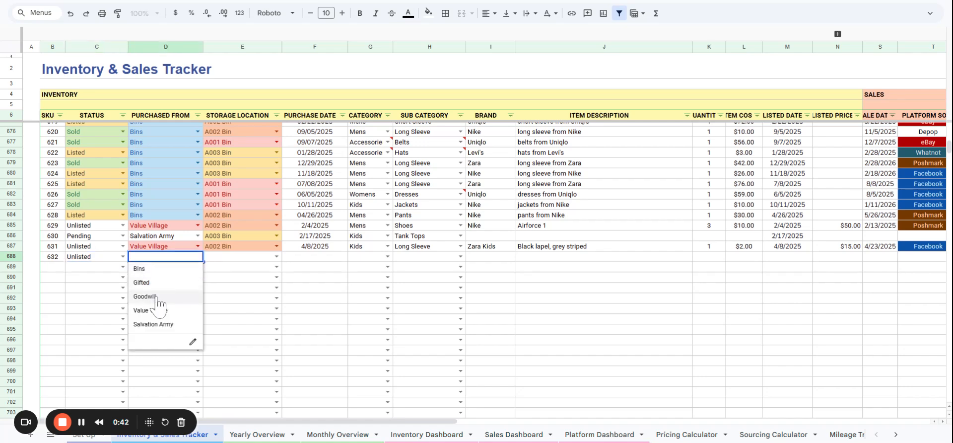
pyautogui.click(157, 311)
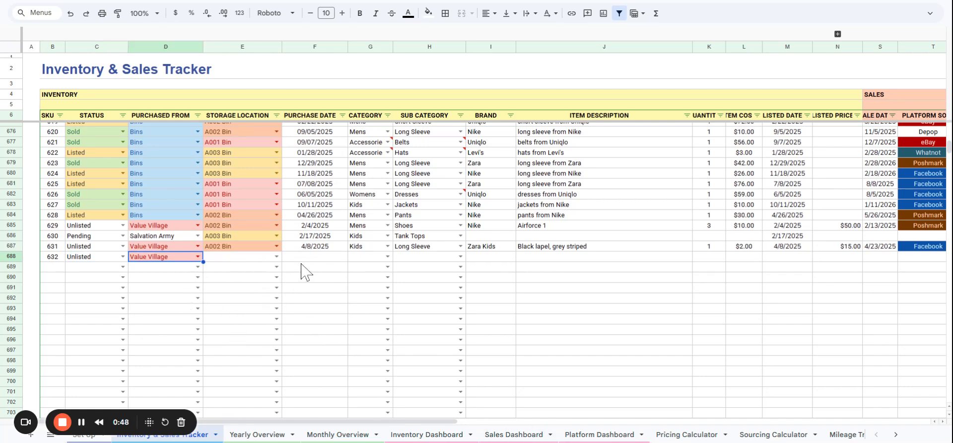
pyautogui.click(277, 256)
pyautogui.click(260, 281)
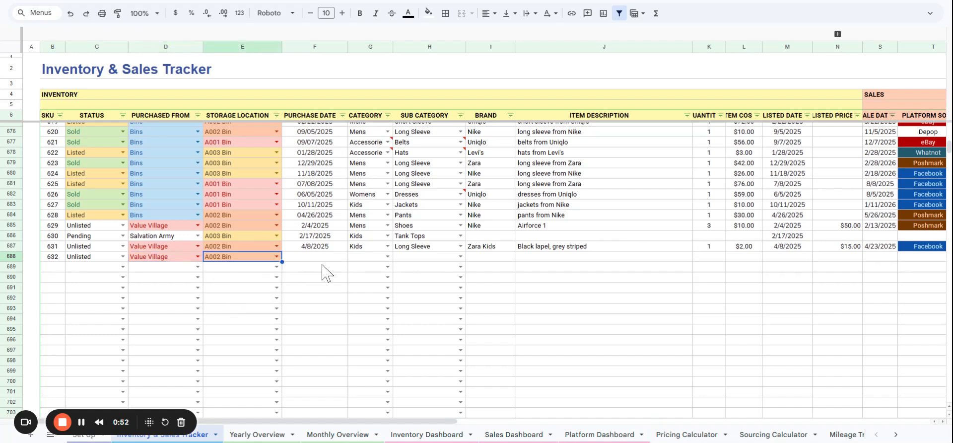
# Set the purchase date of SKU 632 to 4/20/2025.
pyautogui.click(322, 260)
pyautogui.doubleClick(313, 259)
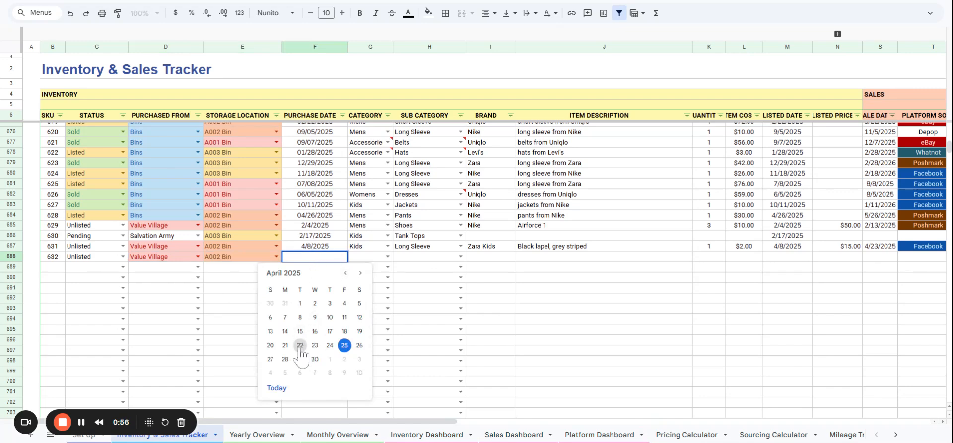
pyautogui.click(270, 345)
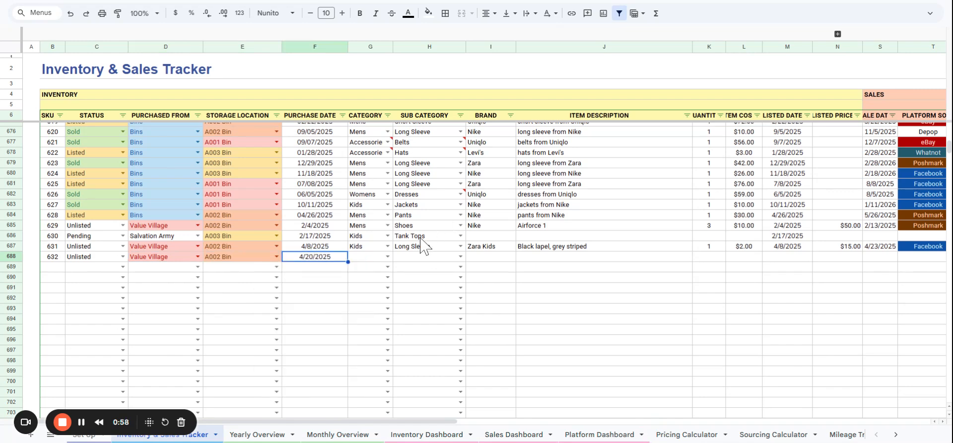
# Set the category of SKU 632 to Womens and its sub category to Long Sleeve.
pyautogui.click(388, 256)
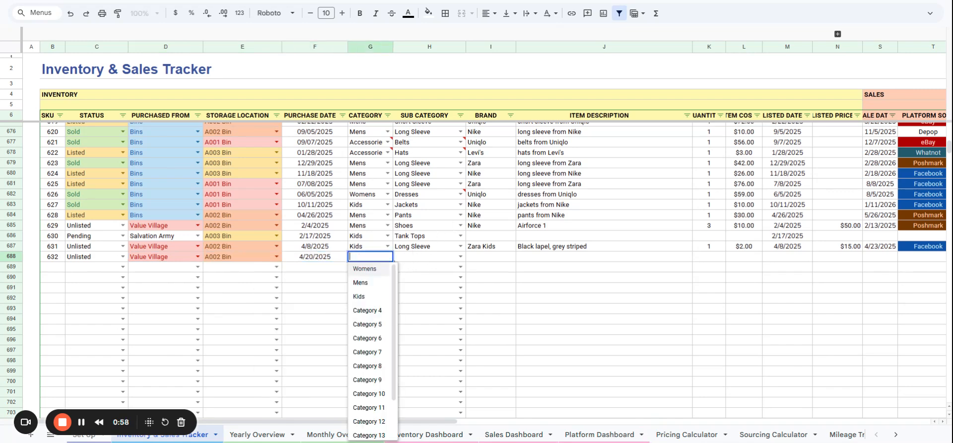
pyautogui.click(367, 268)
pyautogui.click(460, 258)
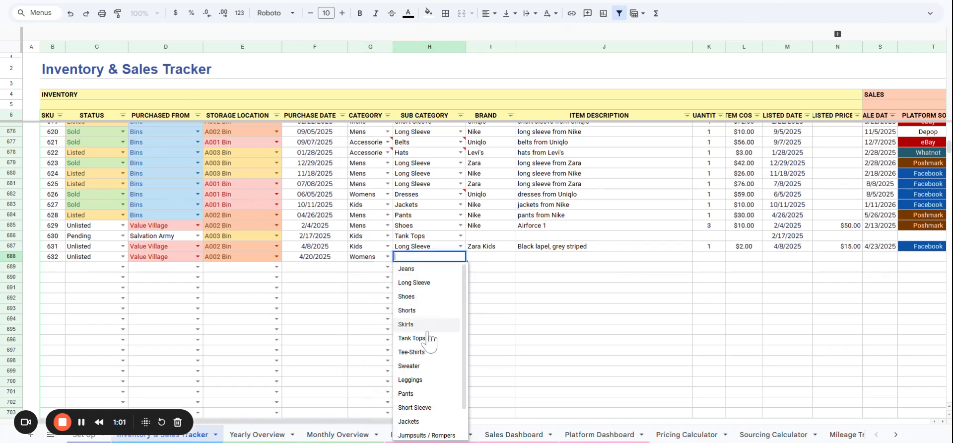
pyautogui.click(418, 298)
# Enter the brand Zara and the item description "Loafers double strap" for SKU 632.
pyautogui.click(499, 257)
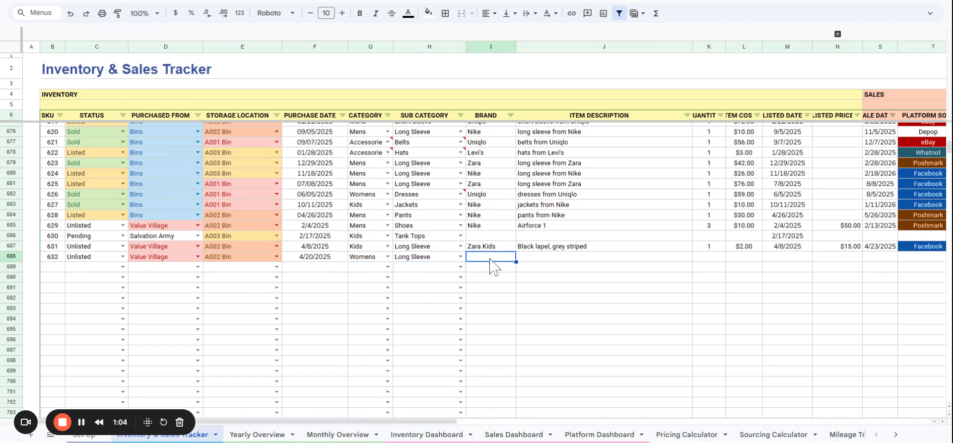
pyautogui.write('Zara')
pyautogui.press('BackSpace')
pyautogui.press('Tab')
pyautogui.write('L')
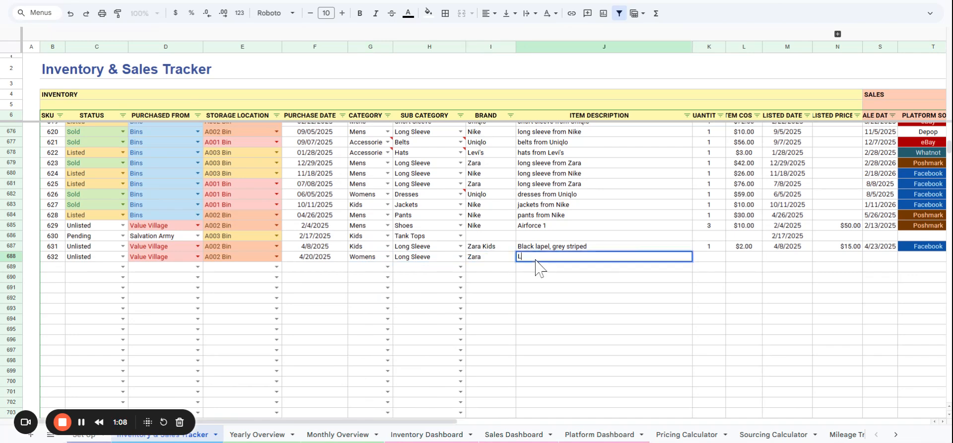
pyautogui.write('oafers double')
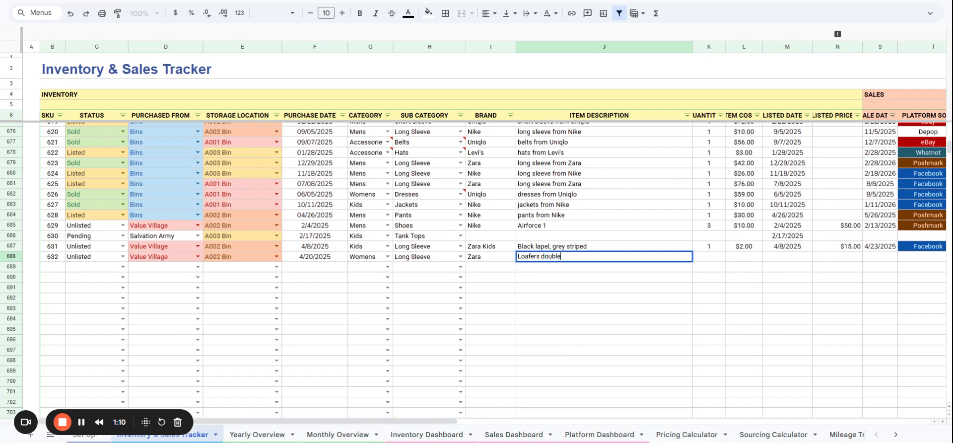
pyautogui.write(' strap')
pyautogui.press('Return')
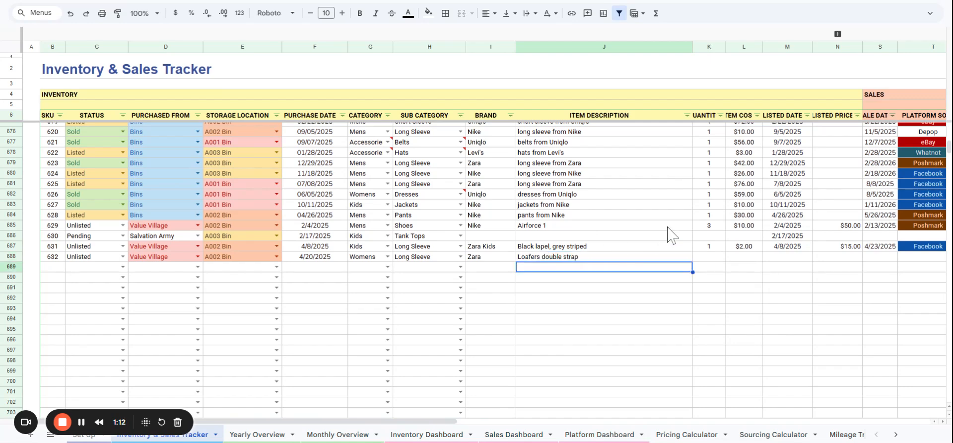
# Set the quantity of SKU 632 to 1.
pyautogui.click(706, 255)
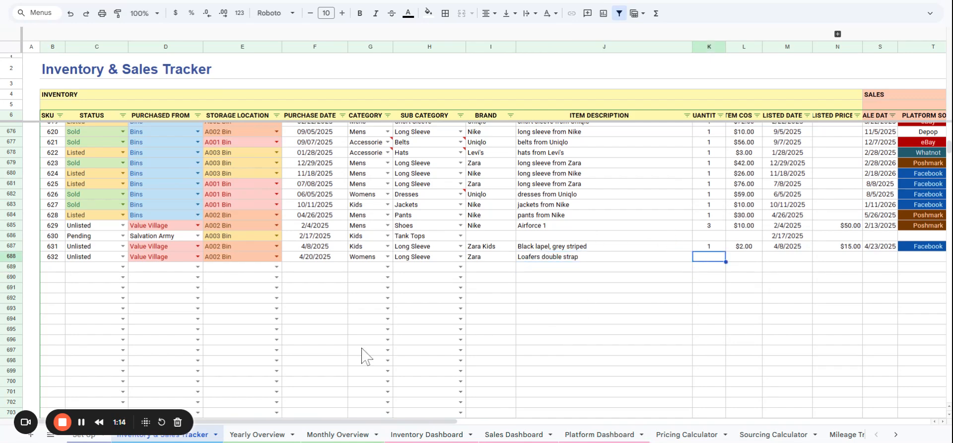
pyautogui.moveTo(324, 421); pyautogui.dragTo(598, 437)
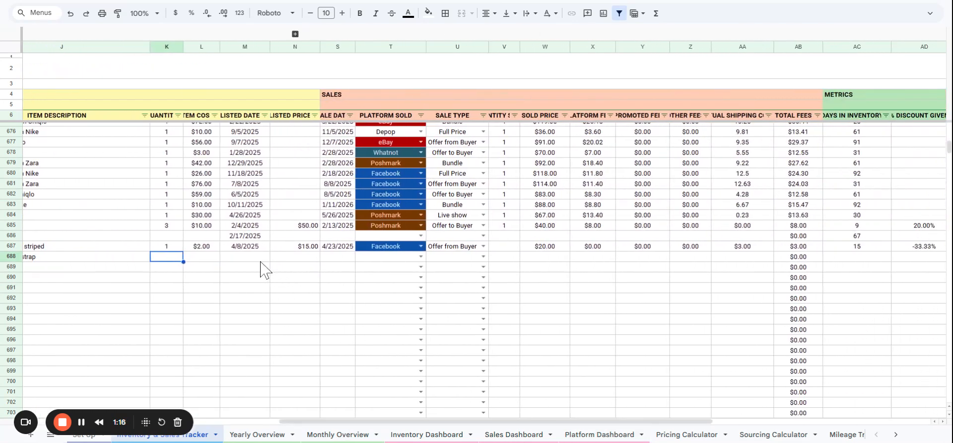
pyautogui.write('1')
pyautogui.press('Tab')
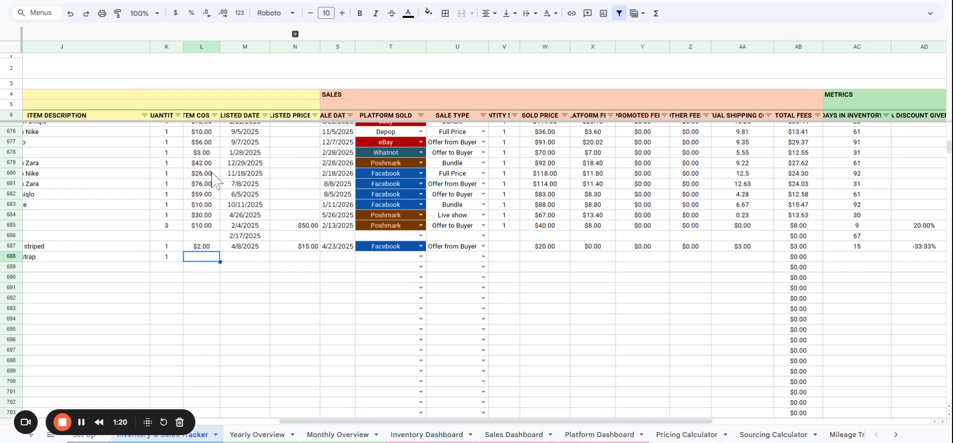
# Widen the Item Cost column and set the item cost of SKU 632 to $2.00.
pyautogui.moveTo(221, 47); pyautogui.dragTo(240, 47)
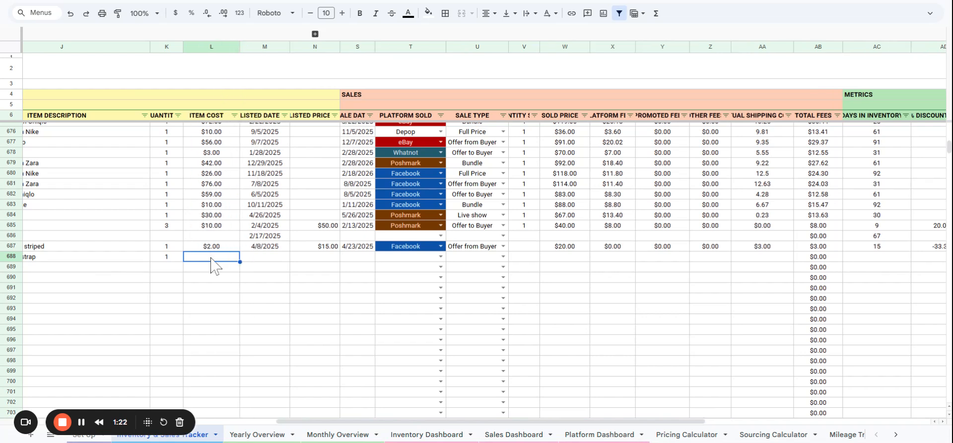
pyautogui.write('2')
pyautogui.press('Tab')
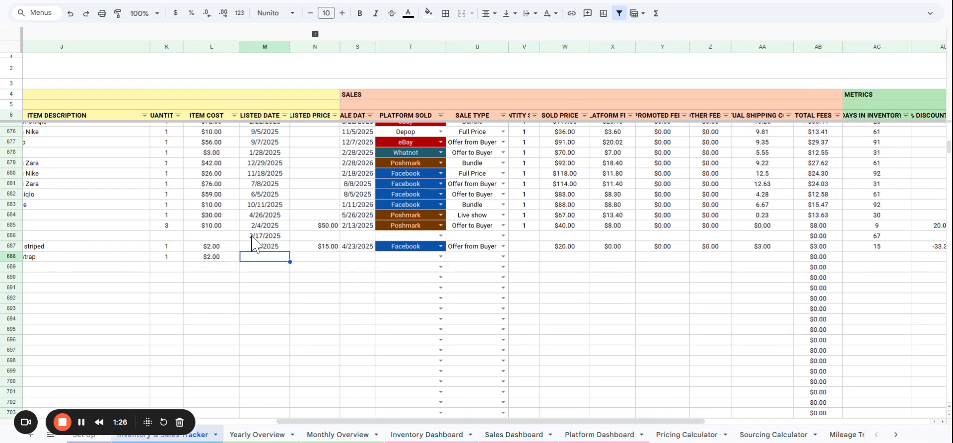
# Set the listed date of SKU 632 to 4/23/2025 and its listed price to $40.00.
pyautogui.doubleClick(264, 257)
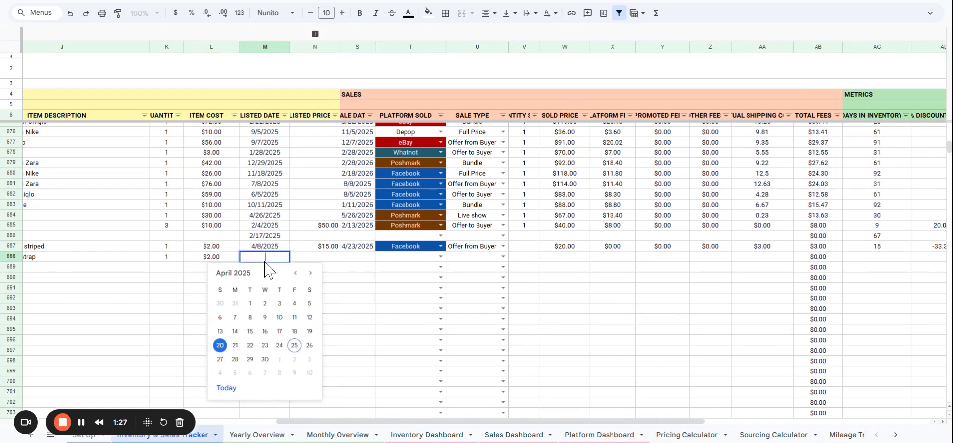
pyautogui.click(265, 345)
pyautogui.click(320, 259)
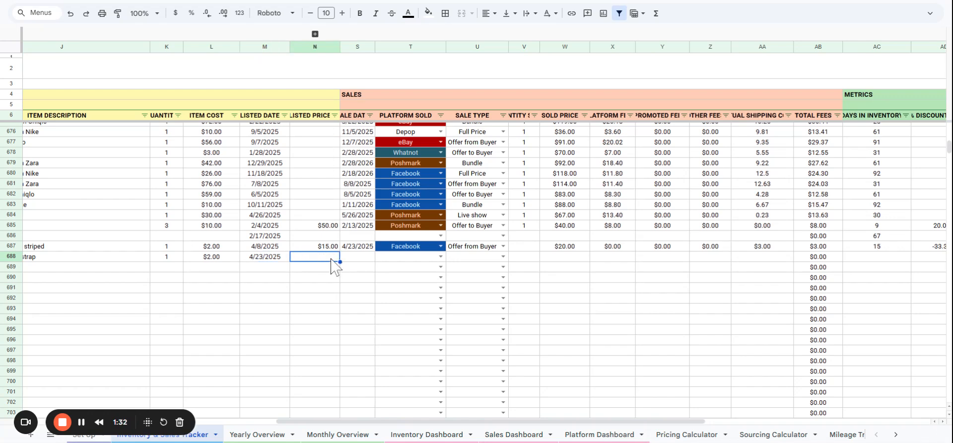
pyautogui.write('40')
pyautogui.press('Return')
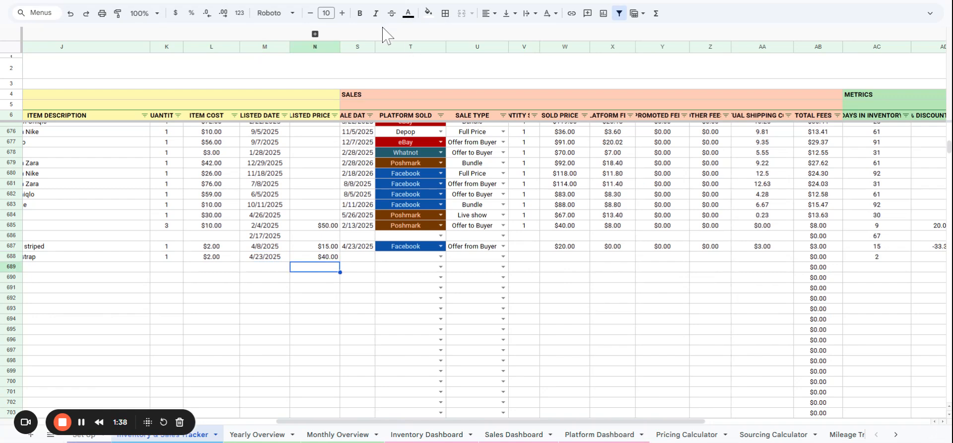
# Expand the cross listing tracker columns, mark SKU 632 as listed on Poshmark, eBay, Whatnot and Facebook, and collapse them again.
pyautogui.click(315, 34)
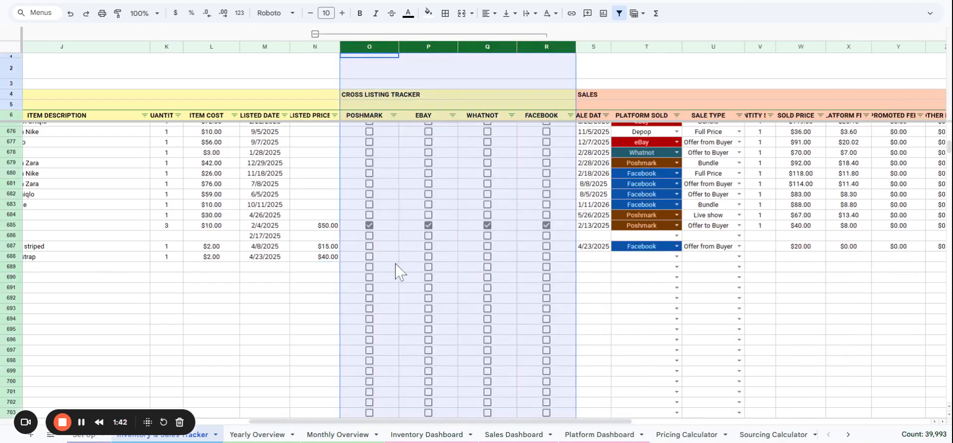
pyautogui.click(370, 257)
pyautogui.click(429, 256)
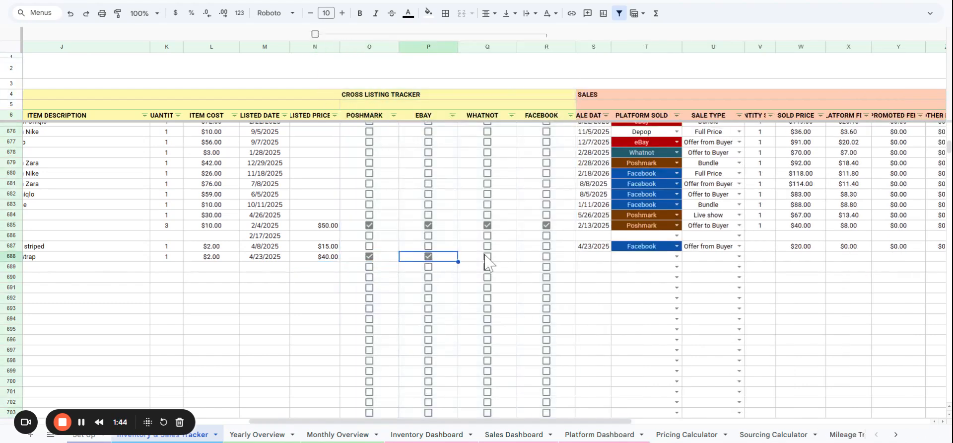
pyautogui.click(487, 257)
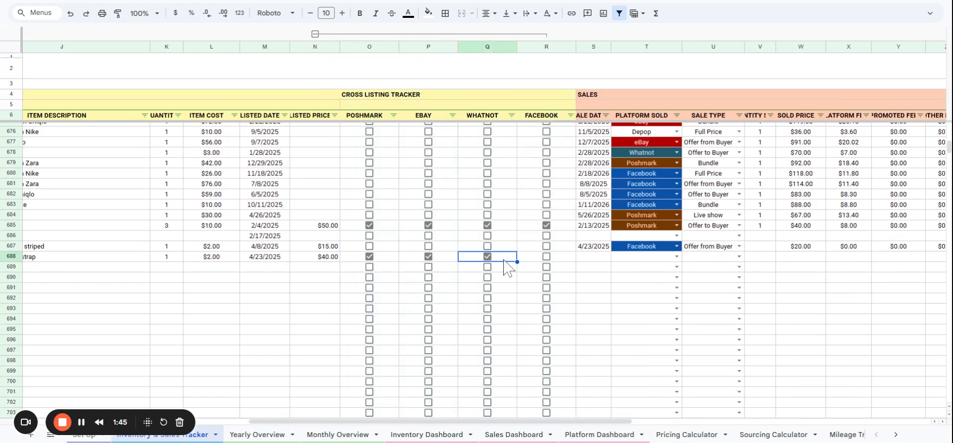
pyautogui.click(546, 257)
pyautogui.click(315, 34)
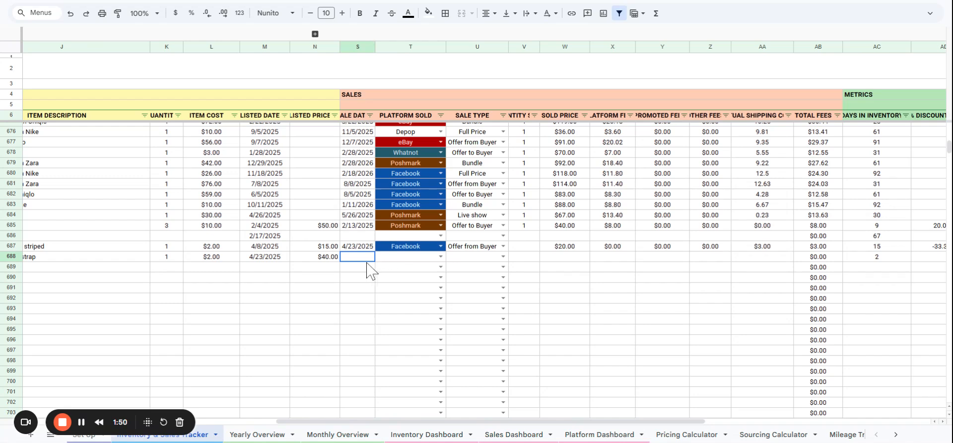
# Set the sale date of SKU 632 to 4/25/2025 in the Sales section.
pyautogui.moveTo(412, 94); pyautogui.dragTo(790, 107)
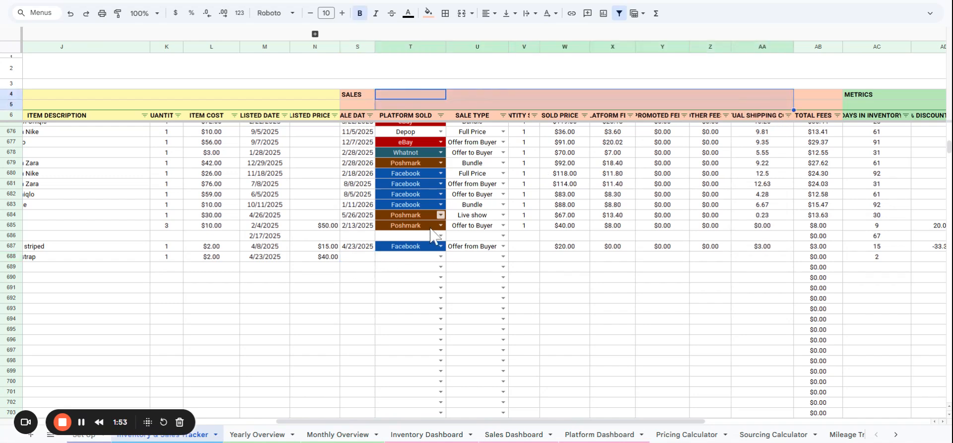
pyautogui.doubleClick(356, 257)
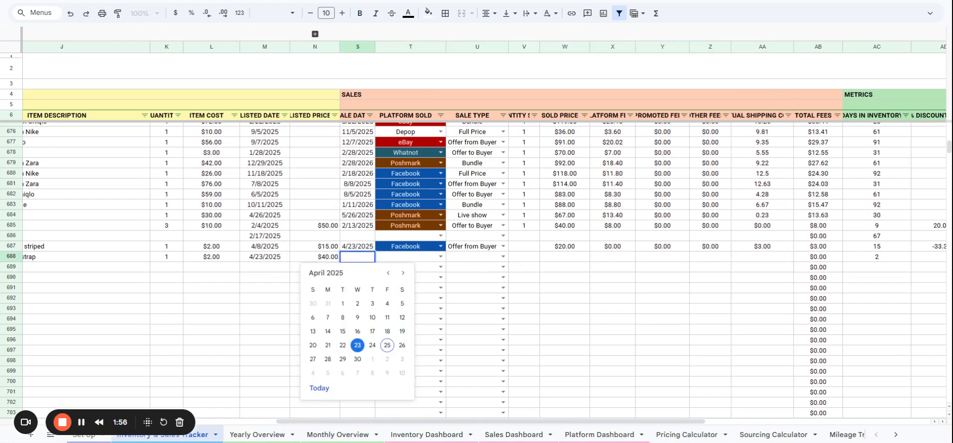
pyautogui.click(387, 345)
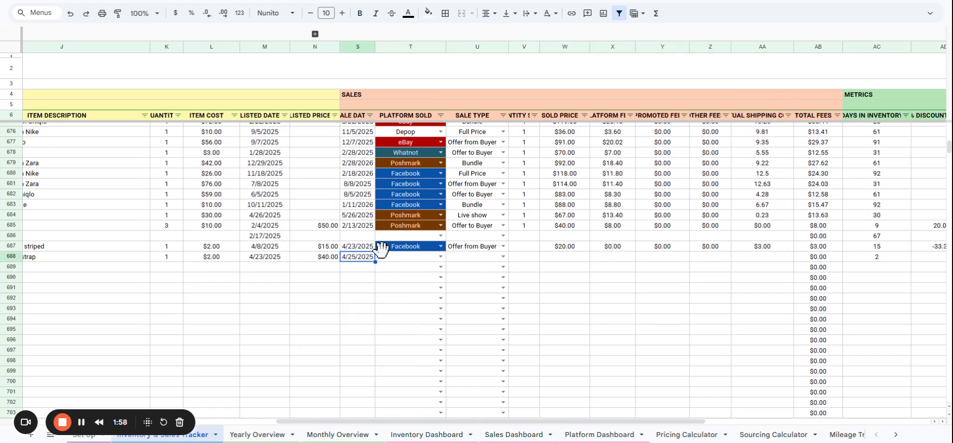
# Set the platform sold of SKU 632 to Facebook and its sale type to Offer from Buyer.
pyautogui.click(441, 256)
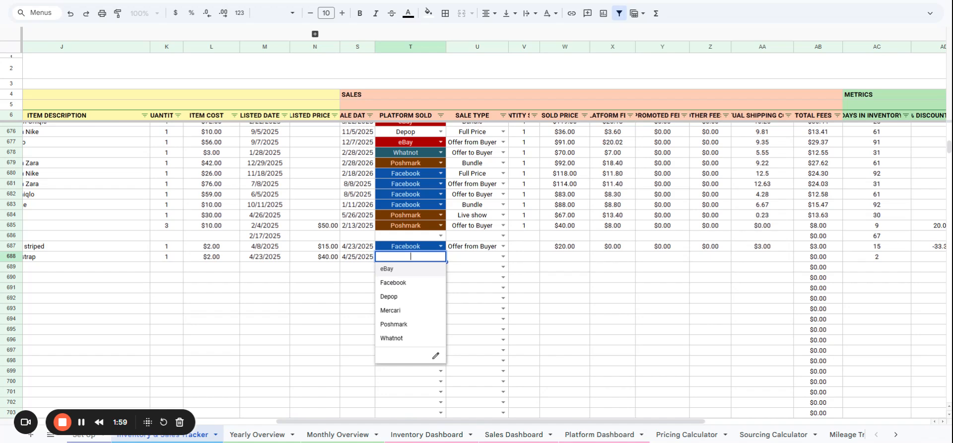
pyautogui.click(424, 283)
pyautogui.click(503, 257)
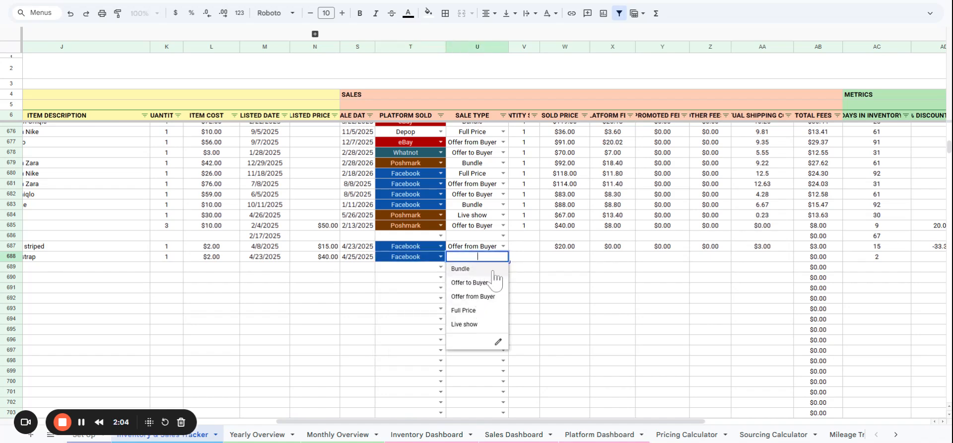
pyautogui.click(481, 297)
# Set the quantity sold of SKU 632 to 1 and its sold price to $30.00.
pyautogui.click(528, 258)
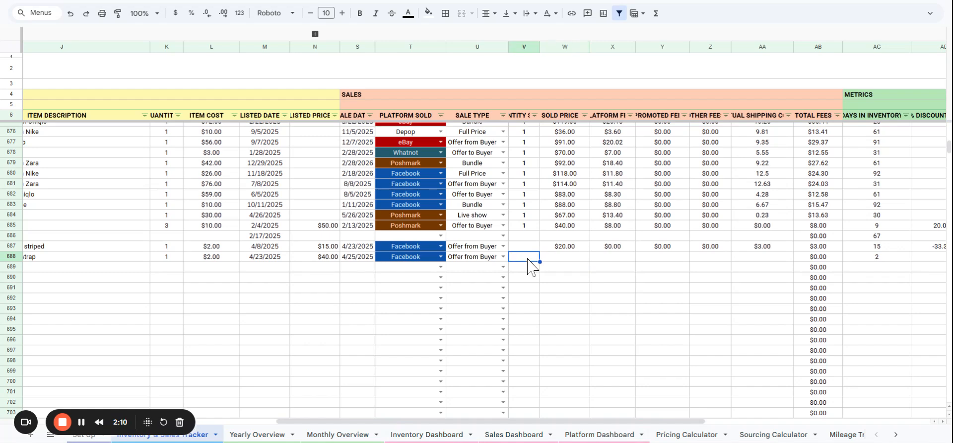
pyautogui.write('1')
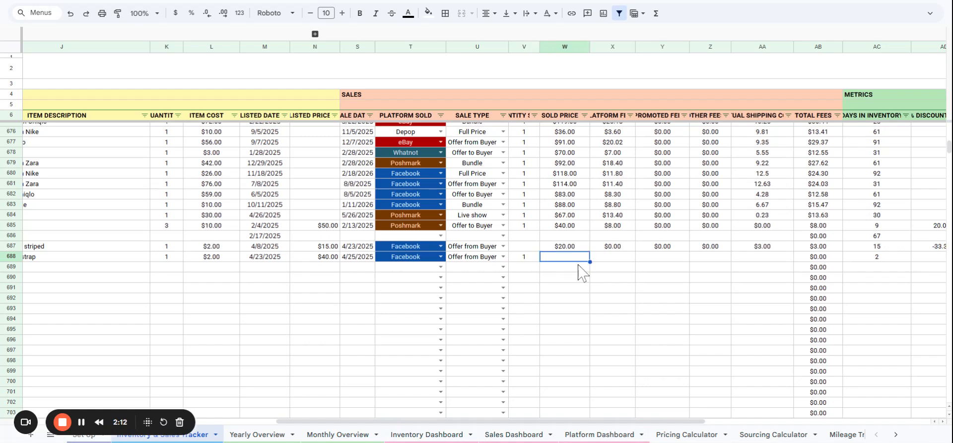
pyautogui.press('Left')
pyautogui.press('Left')
pyautogui.press('Left')
pyautogui.press('Left')
pyautogui.press('Left')
pyautogui.press('Left')
pyautogui.press('Left')
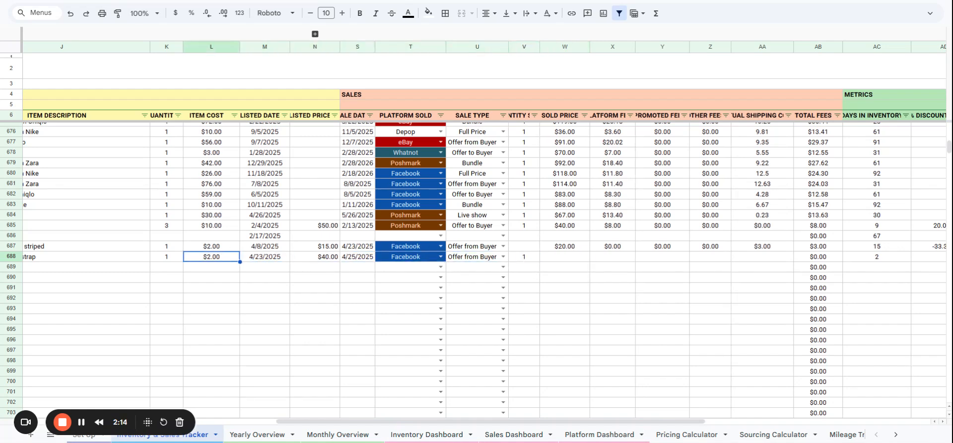
pyautogui.press('Right')
pyautogui.press('Right')
pyautogui.press('Right')
pyautogui.press('Right')
pyautogui.press('Right')
pyautogui.press('Right')
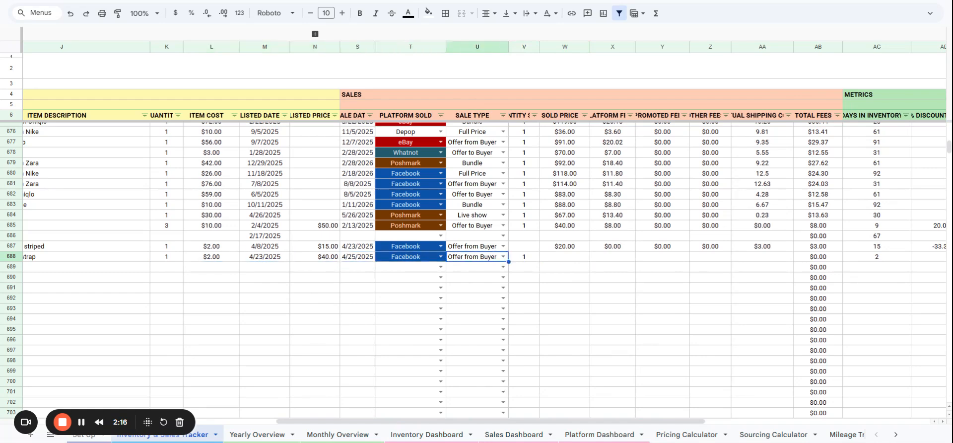
pyautogui.press('Right')
pyautogui.press('Right')
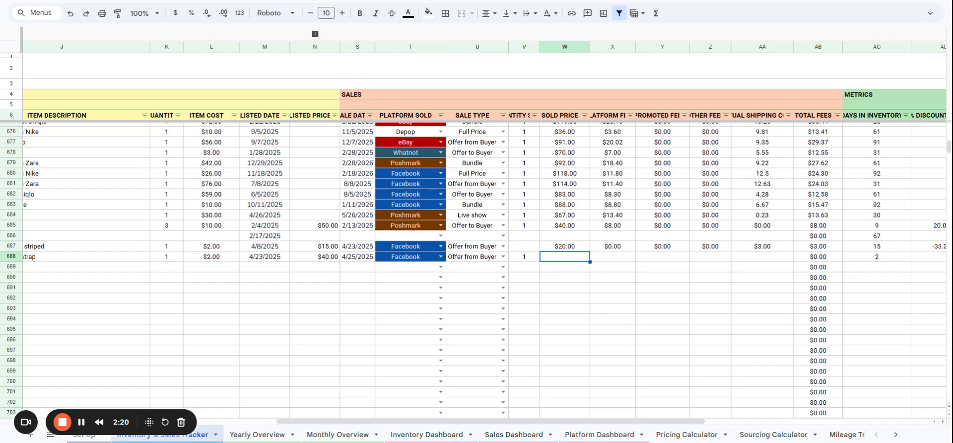
pyautogui.press('Right')
pyautogui.press('Left')
pyautogui.write('30')
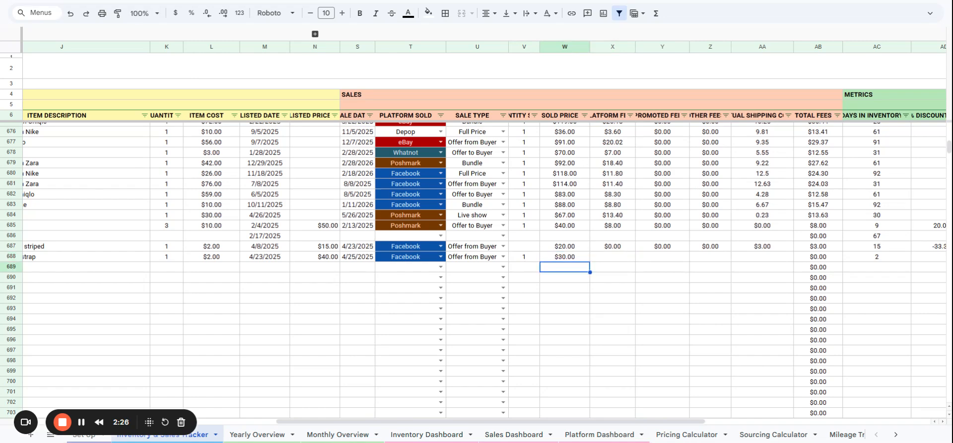
# Widen the Platform Fee column and set the platform fee of SKU 632 to $3.00.
pyautogui.press('Tab')
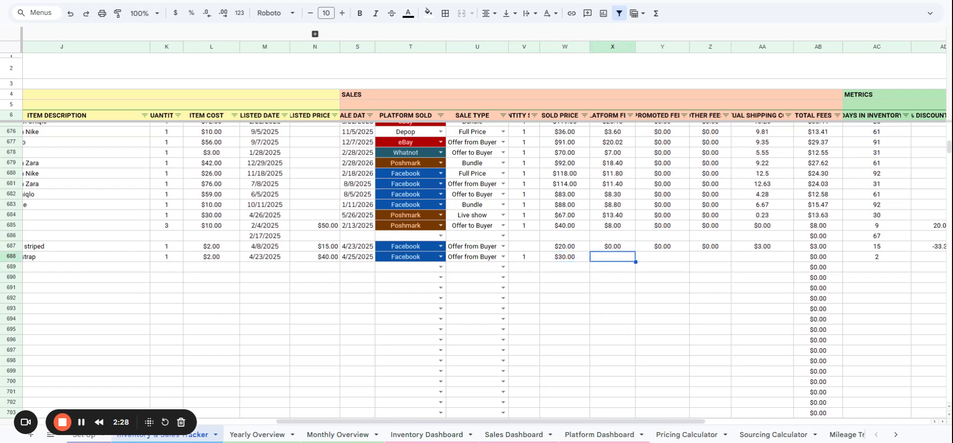
pyautogui.moveTo(636, 47); pyautogui.dragTo(662, 49)
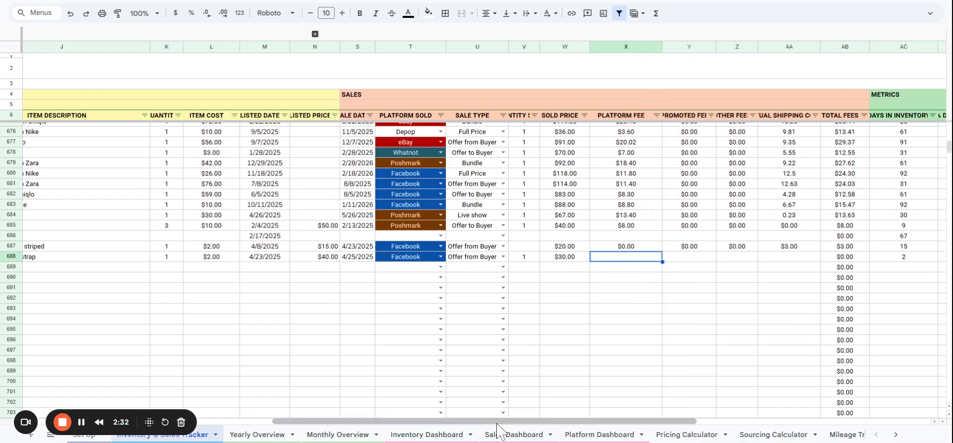
pyautogui.hscroll(5, 499, 426)
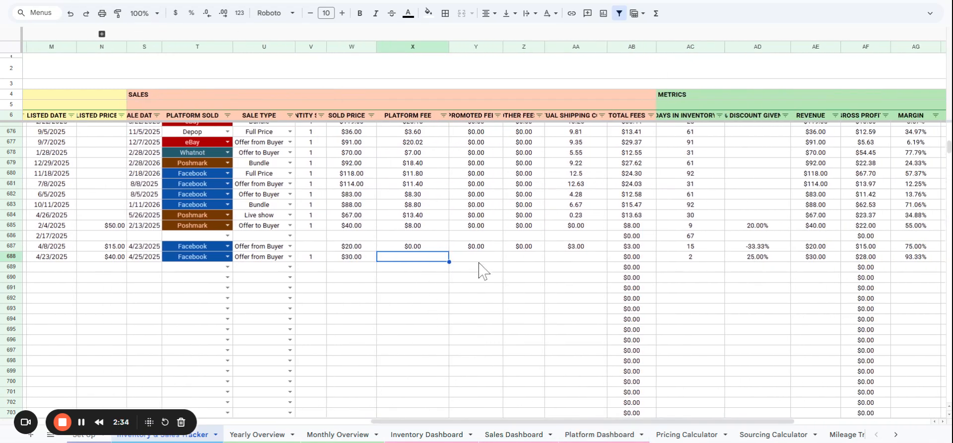
pyautogui.write('3.0')
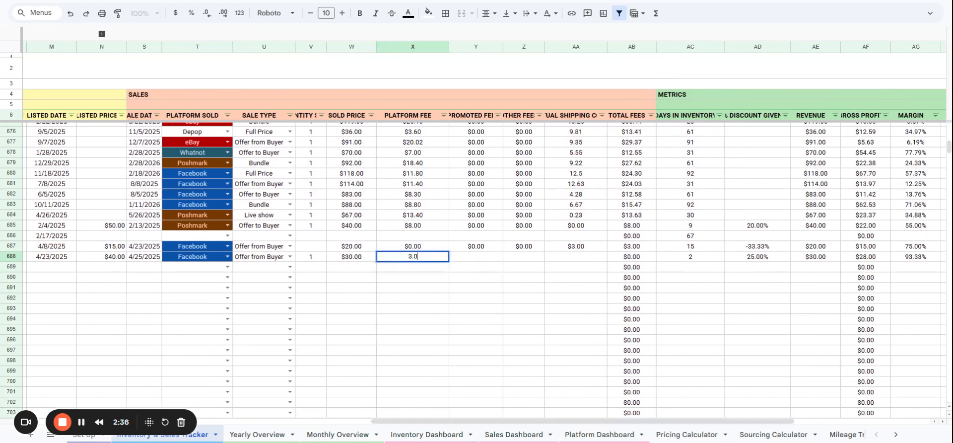
pyautogui.write('0')
pyautogui.press('Return')
# Set both the promoted fee and the other fees of SKU 632 to $0.00.
pyautogui.press('Up')
pyautogui.press('Right')
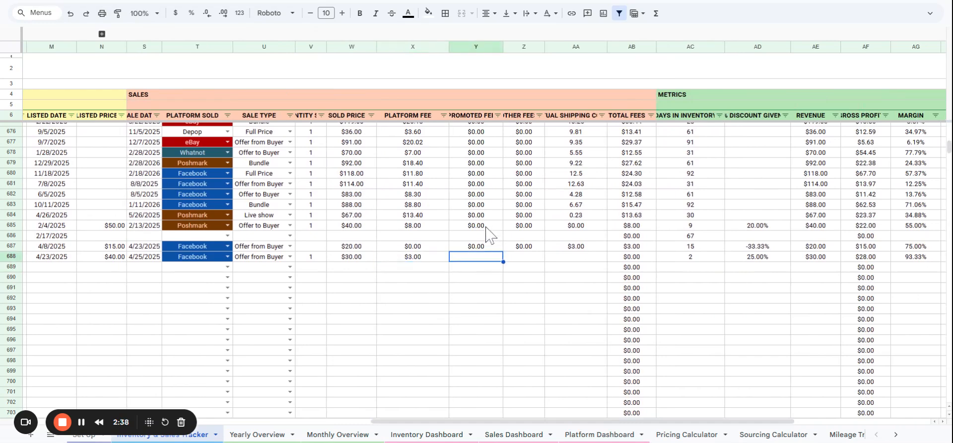
pyautogui.write('0')
pyautogui.press('Tab')
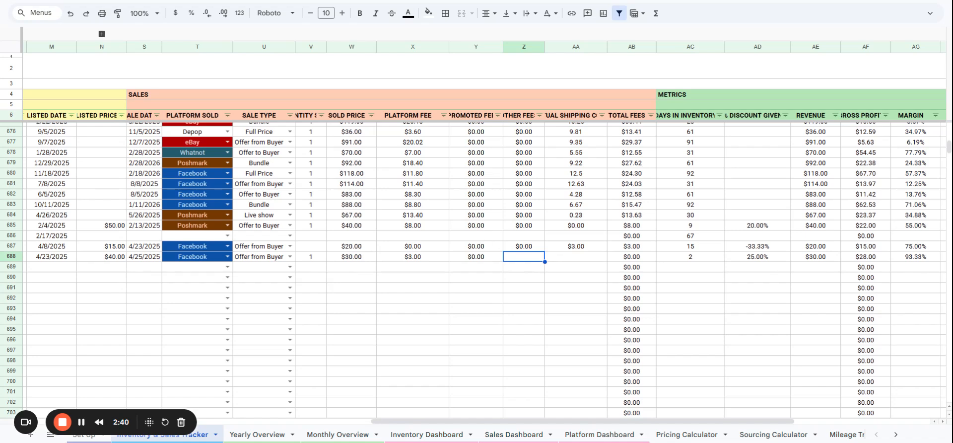
pyautogui.write('0')
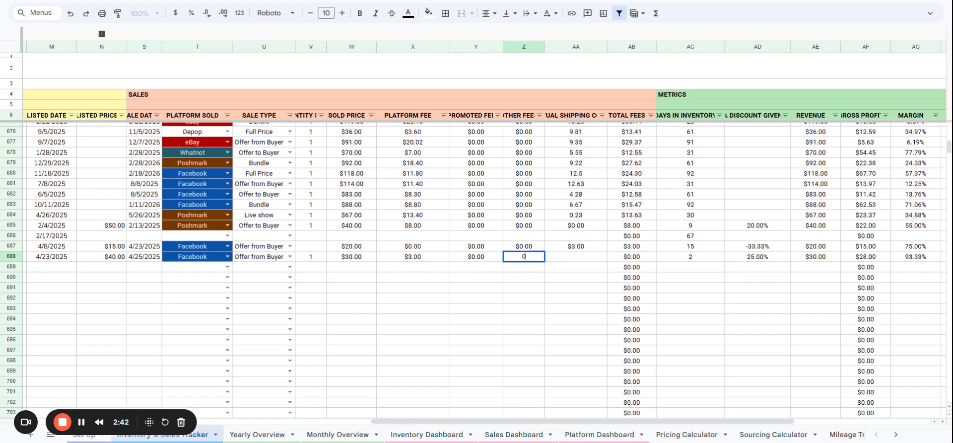
pyautogui.press('Tab')
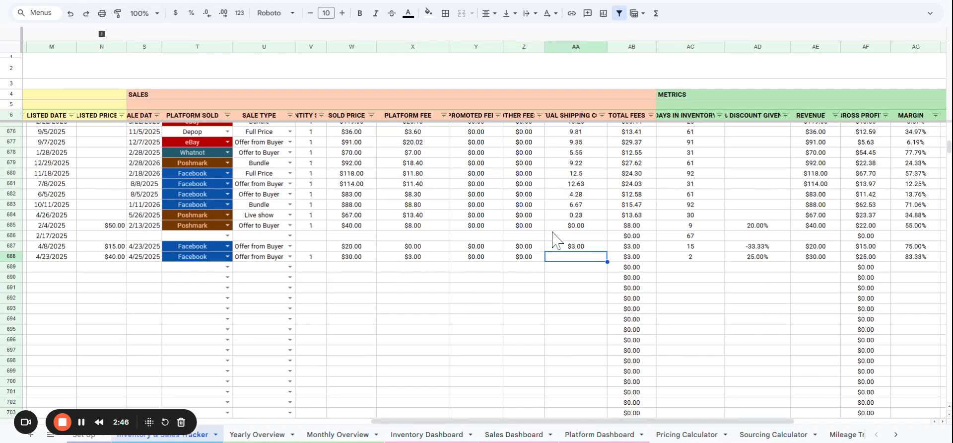
# Set the actual shipping cost of SKU 632 to $4.00 and widen that column to show its full heading.
pyautogui.write('4')
pyautogui.press('Return')
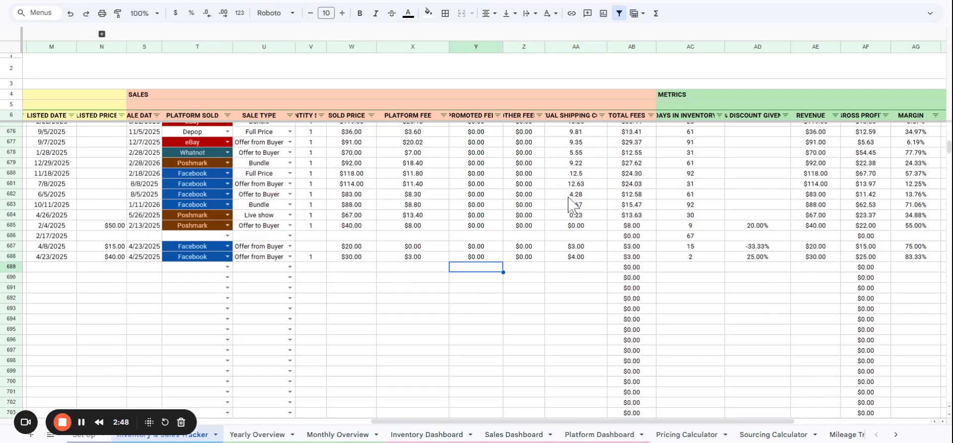
pyautogui.moveTo(607, 46); pyautogui.dragTo(655, 46)
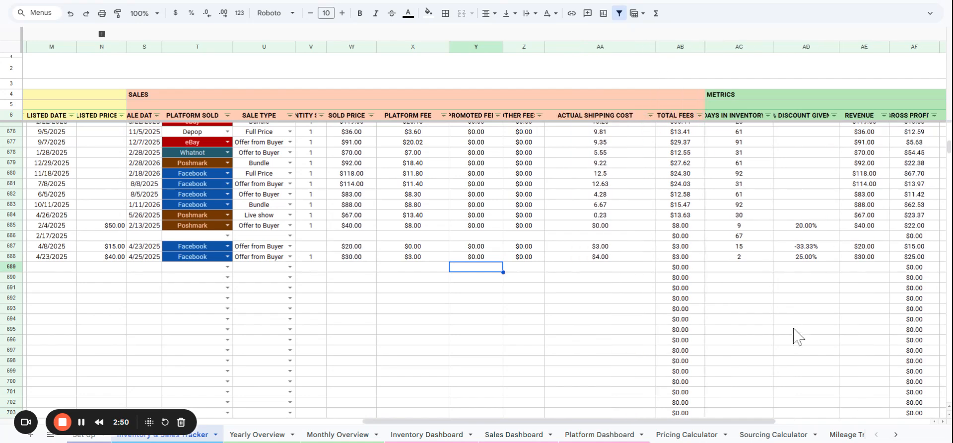
# Review the total fees, days in inventory, discount given, revenue, gross profit, margin and ROI calculated for SKU 632.
pyautogui.click(675, 257)
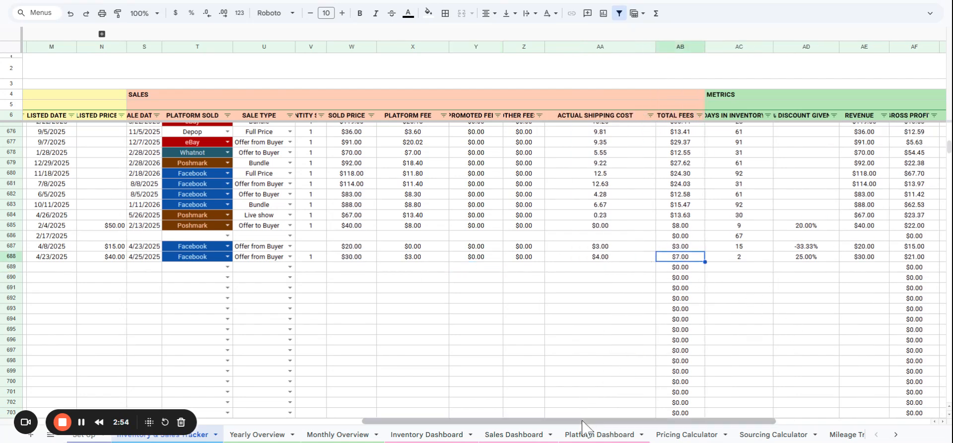
pyautogui.moveTo(585, 422); pyautogui.dragTo(738, 421)
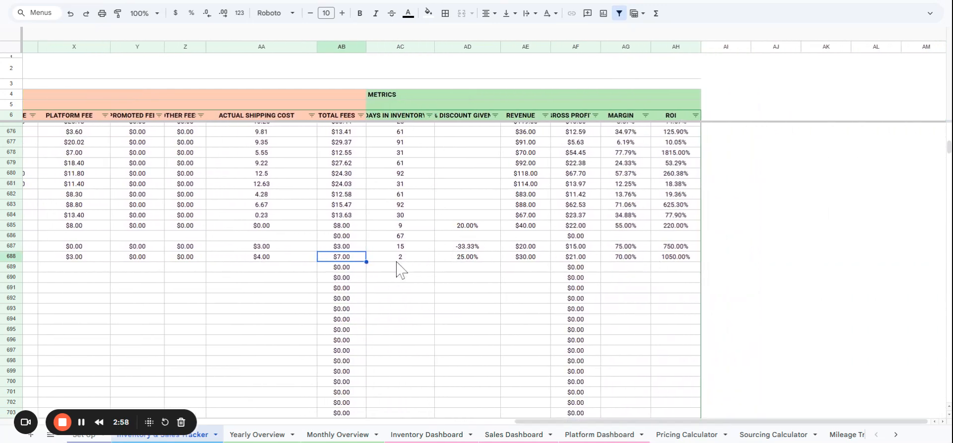
pyautogui.click(410, 259)
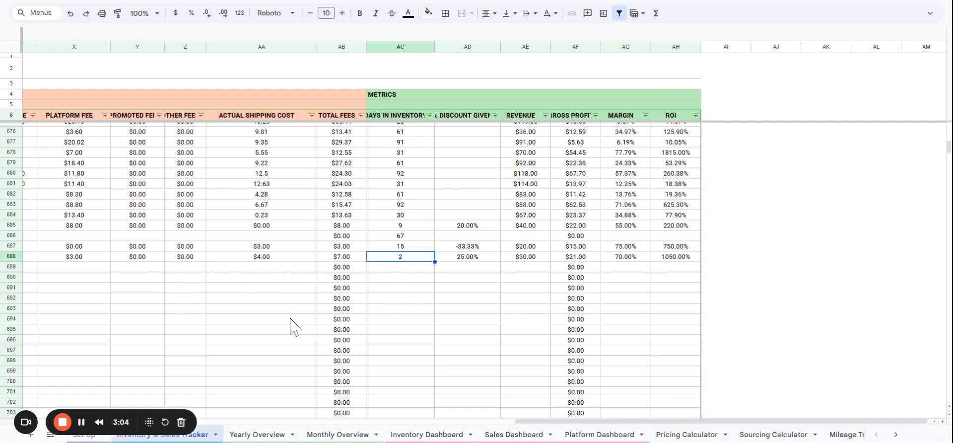
pyautogui.click(475, 263)
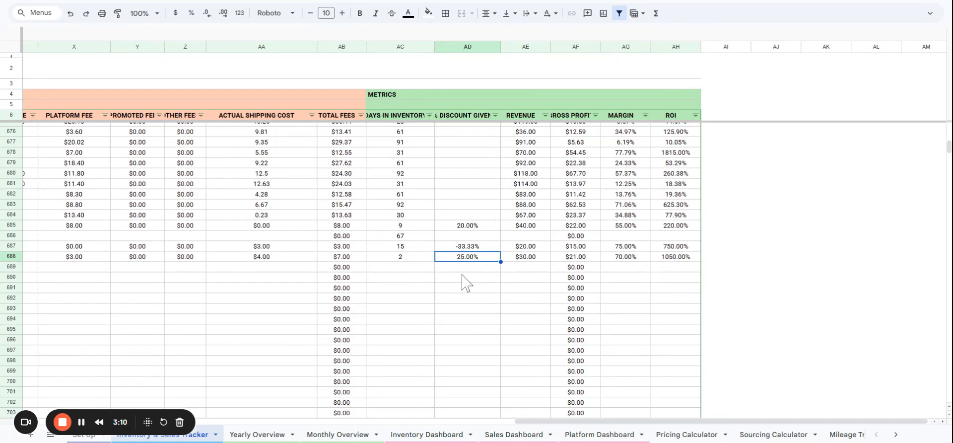
pyautogui.click(521, 258)
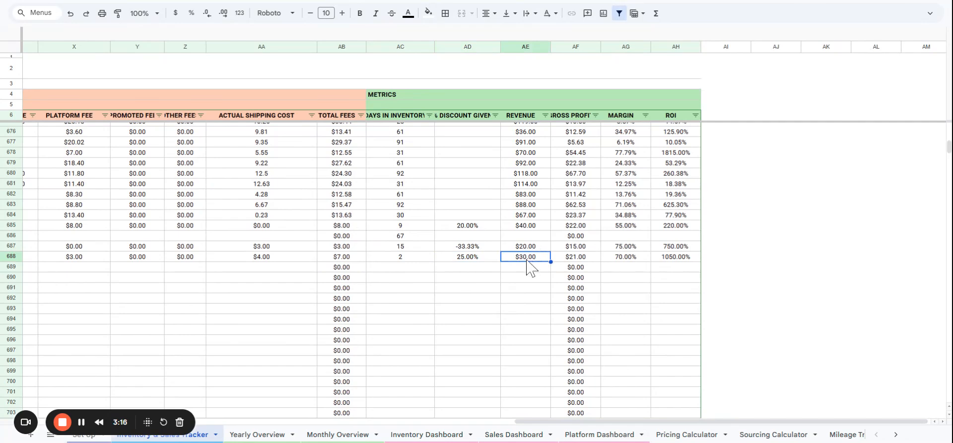
pyautogui.click(571, 258)
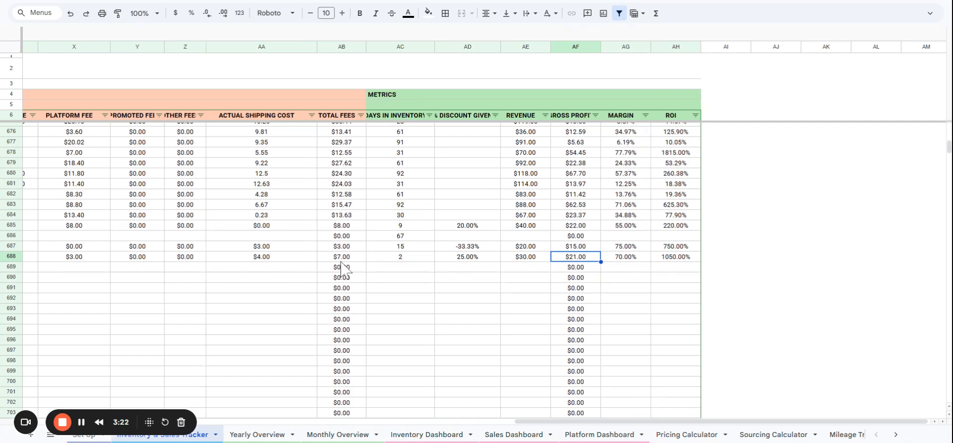
pyautogui.click(624, 260)
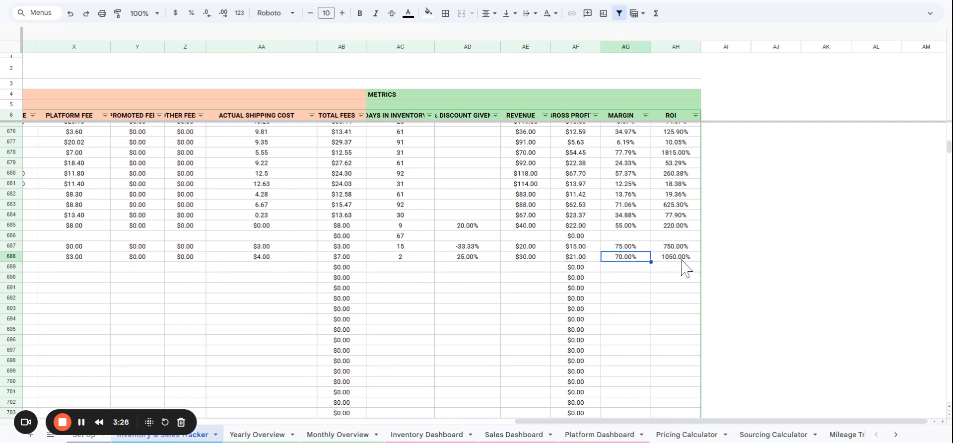
pyautogui.click(682, 260)
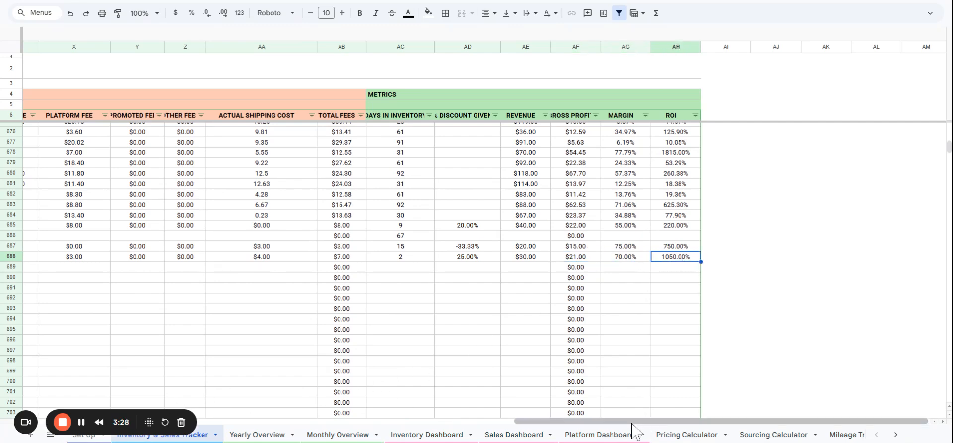
pyautogui.moveTo(633, 423); pyautogui.dragTo(356, 423)
pyautogui.hscroll(-1, 189, 414)
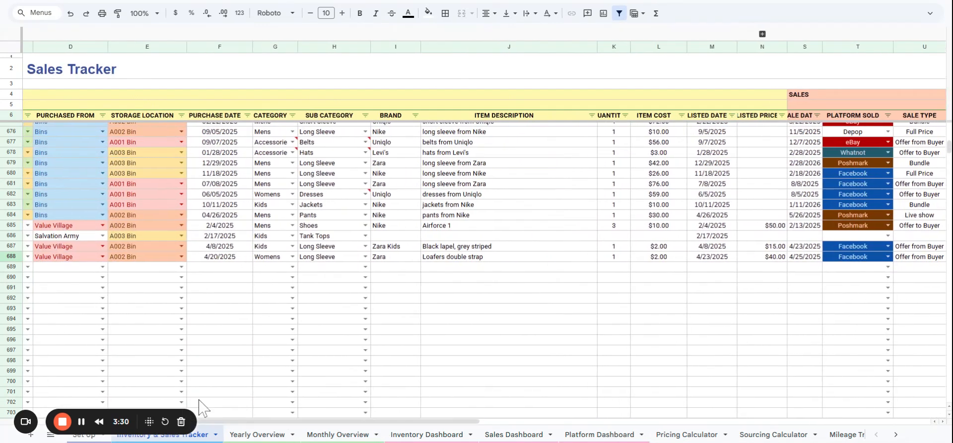